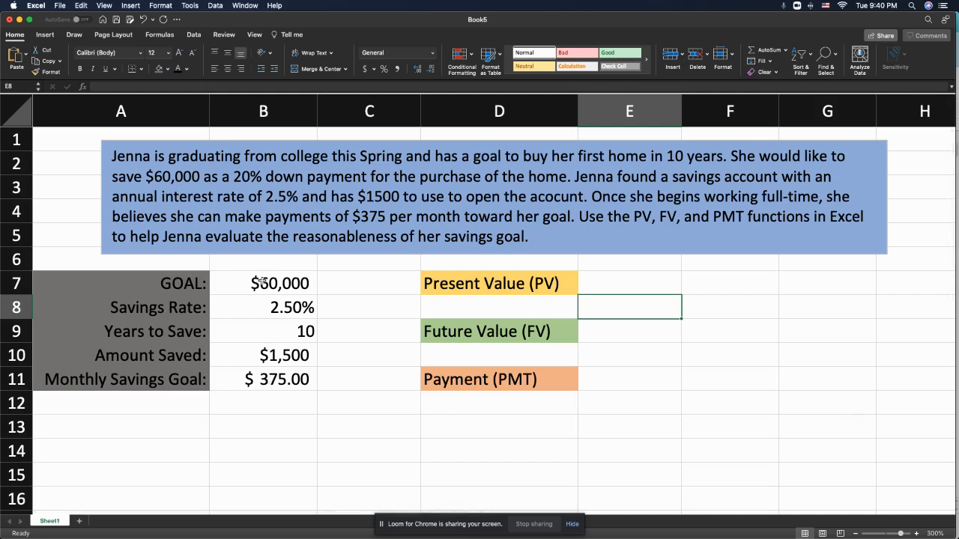
- Review the goal, savings rate, years to save, amount saved and monthly savings values in B7:B11 for the Present Value calculation
left_click(253, 289)
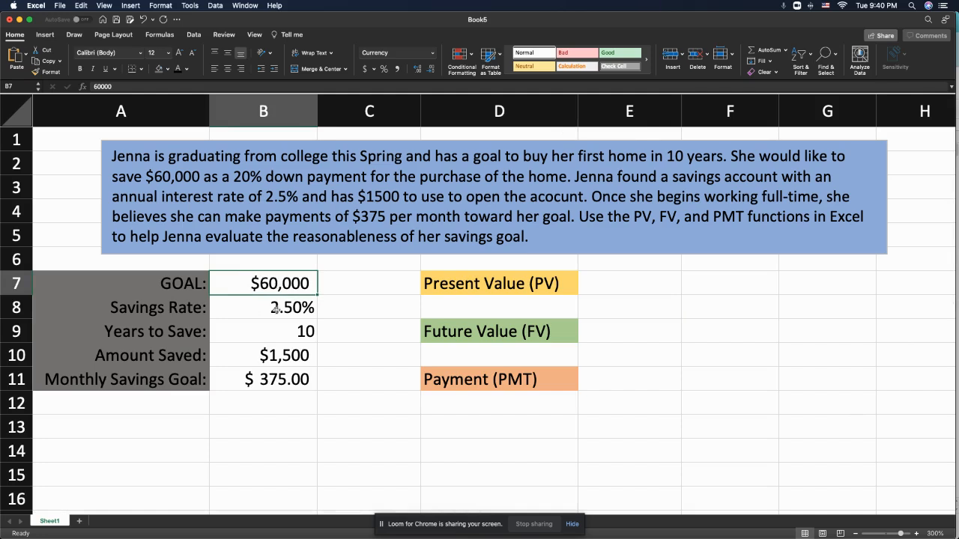
left_click(277, 311)
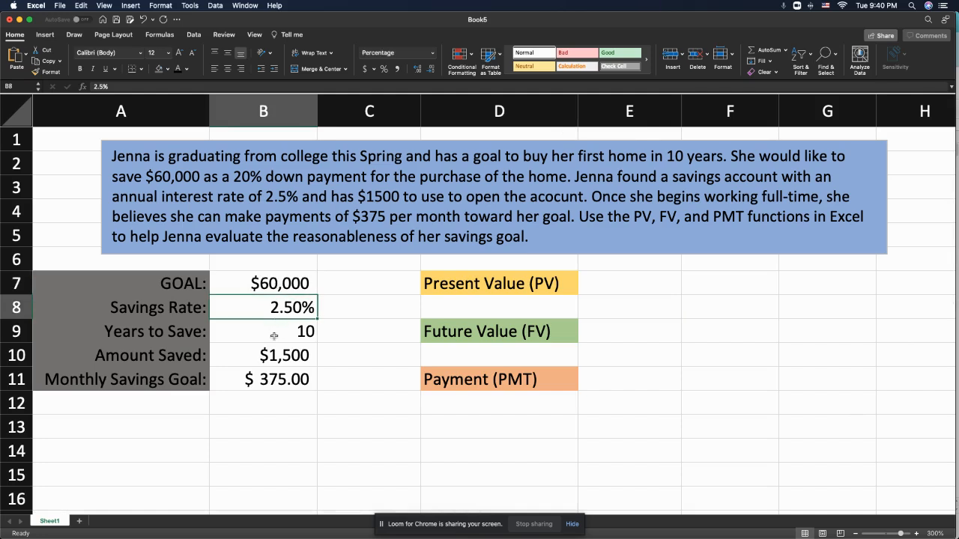
left_click(275, 332)
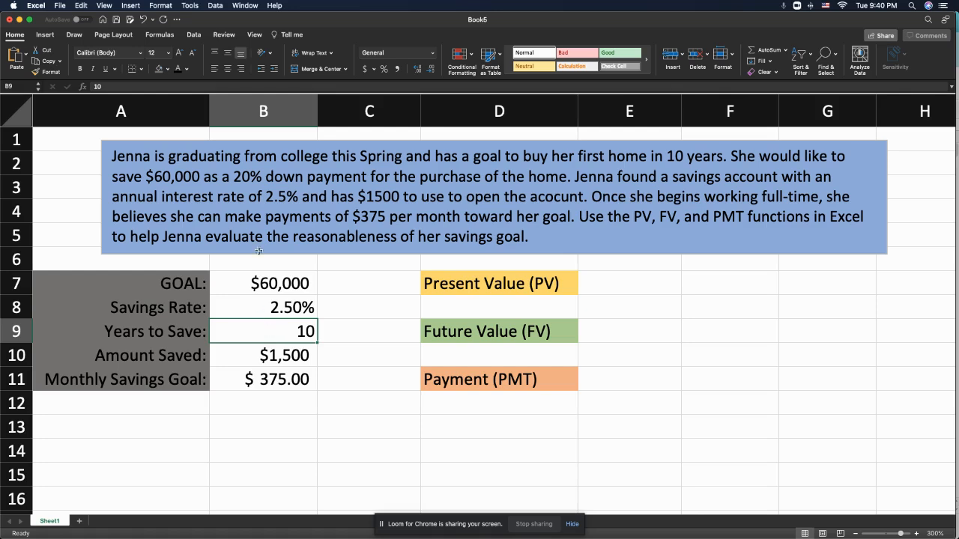
left_click(261, 360)
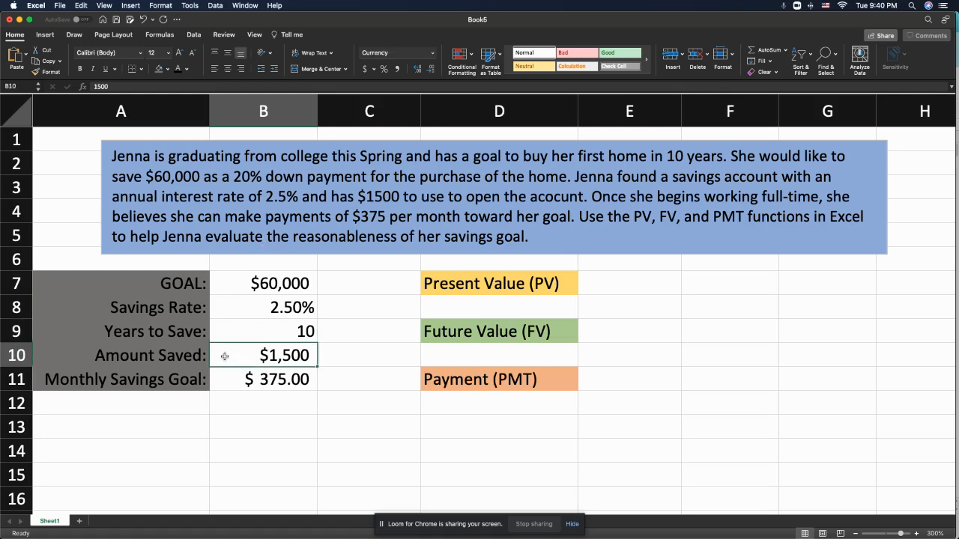
left_click(248, 383)
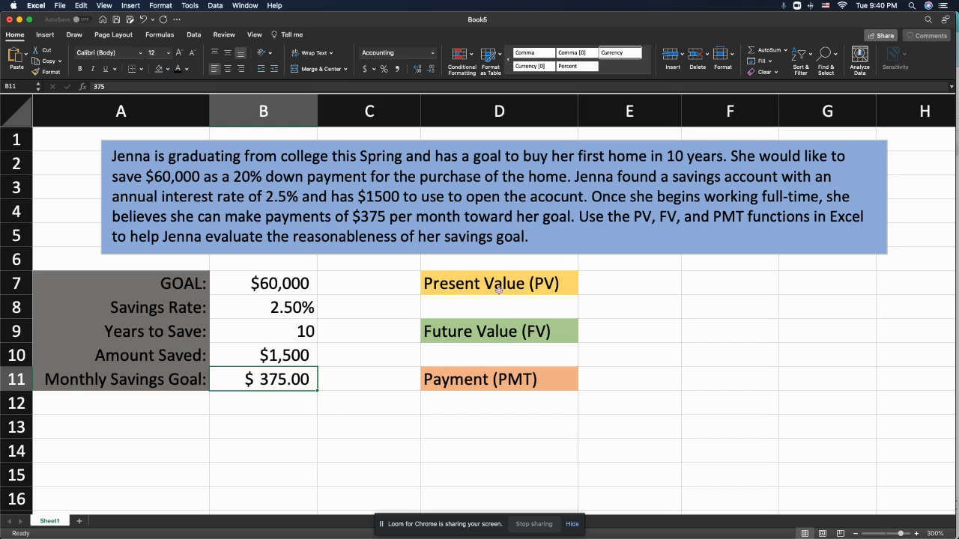
left_click(560, 287)
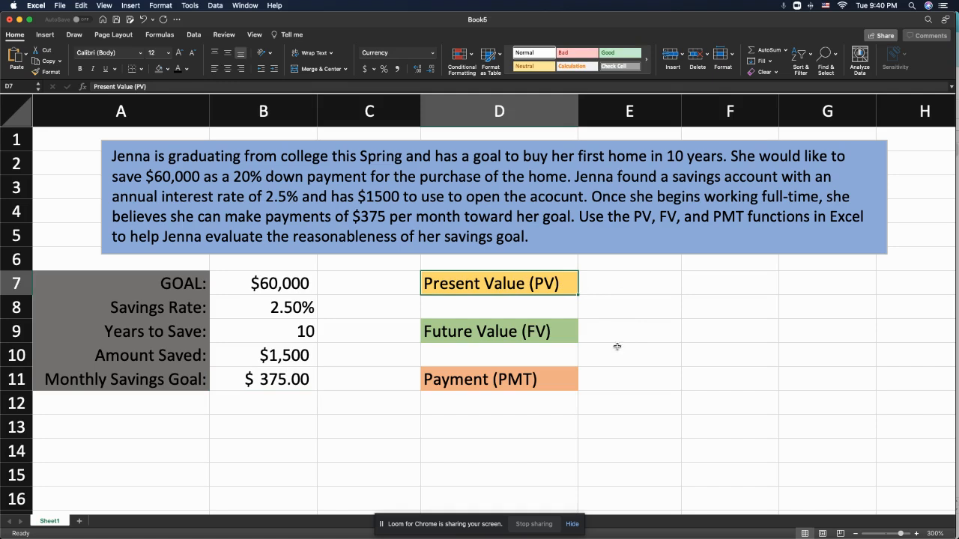
left_click(253, 289)
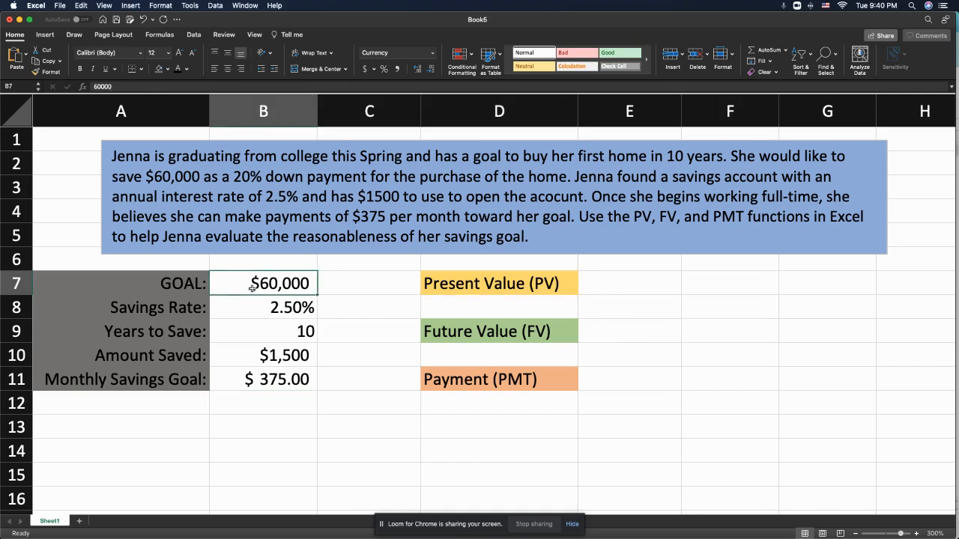
left_click(289, 383)
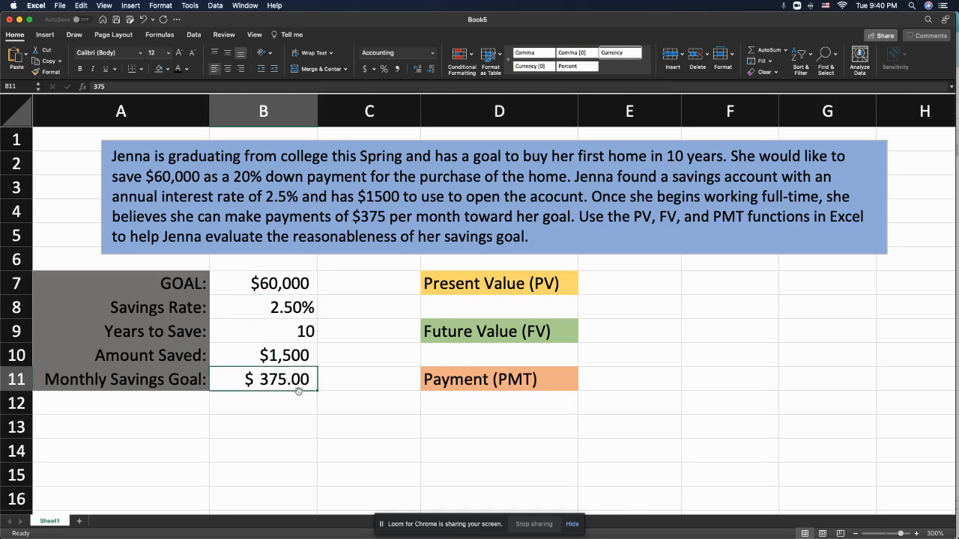
left_click(298, 335)
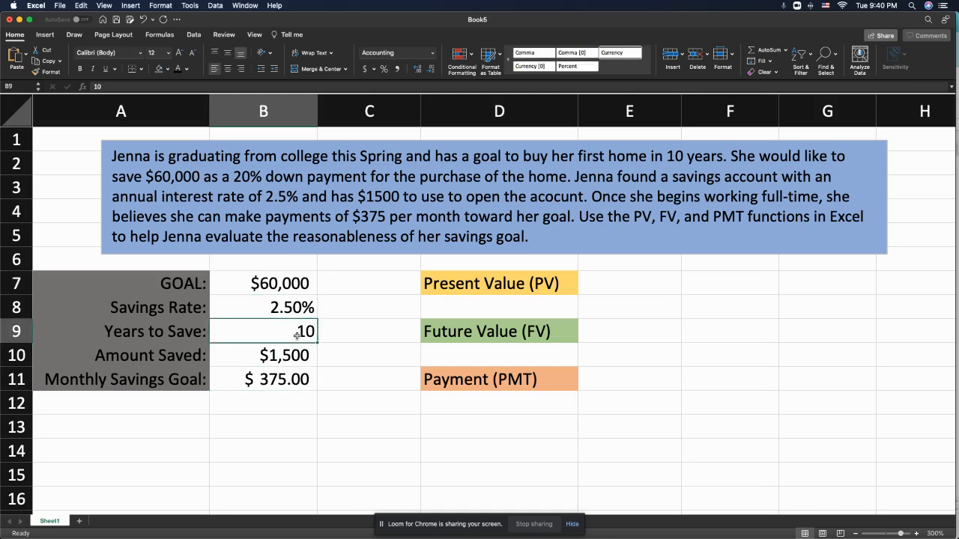
left_click(291, 311)
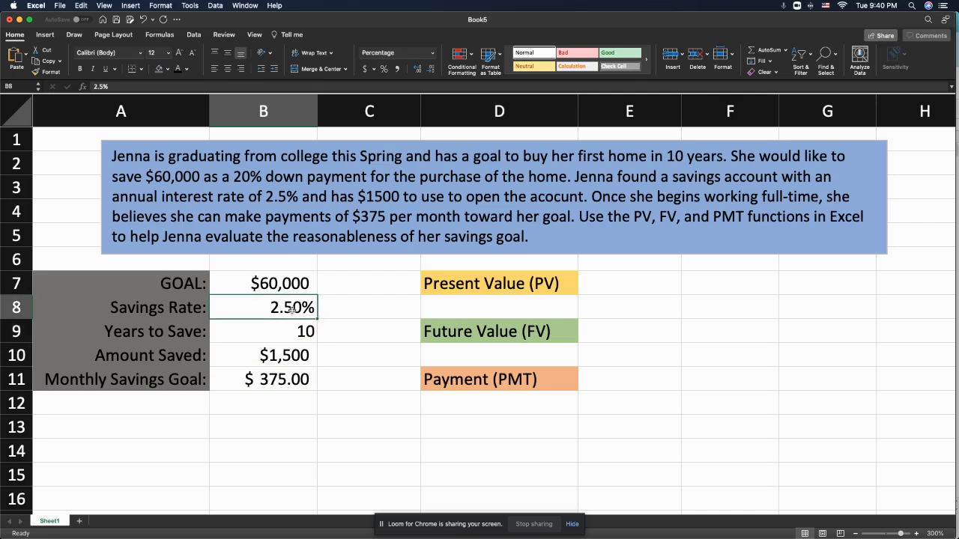
left_click(292, 360)
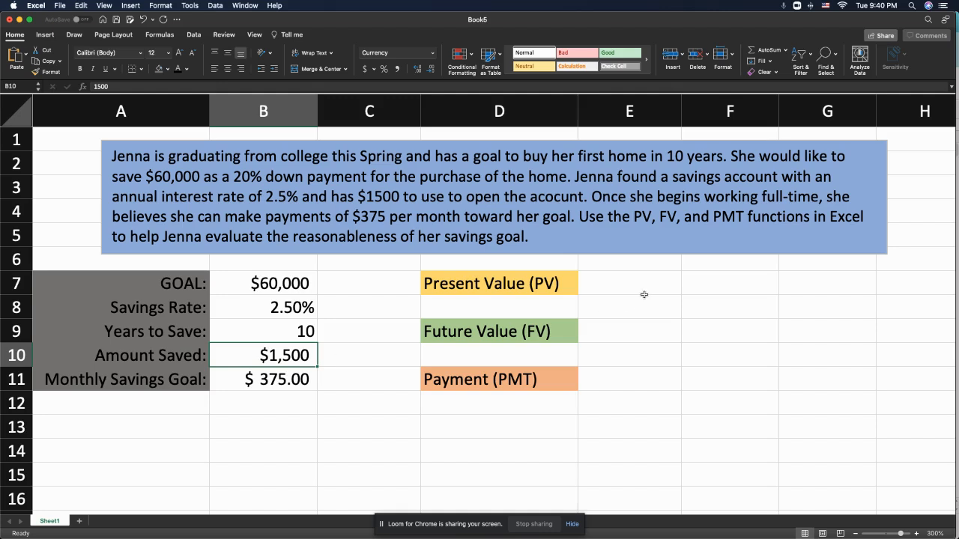
- Start a PV formula in E7 with B8/12 as the monthly rate and B9*12 as the number of periods
left_click(611, 292)
type("=")
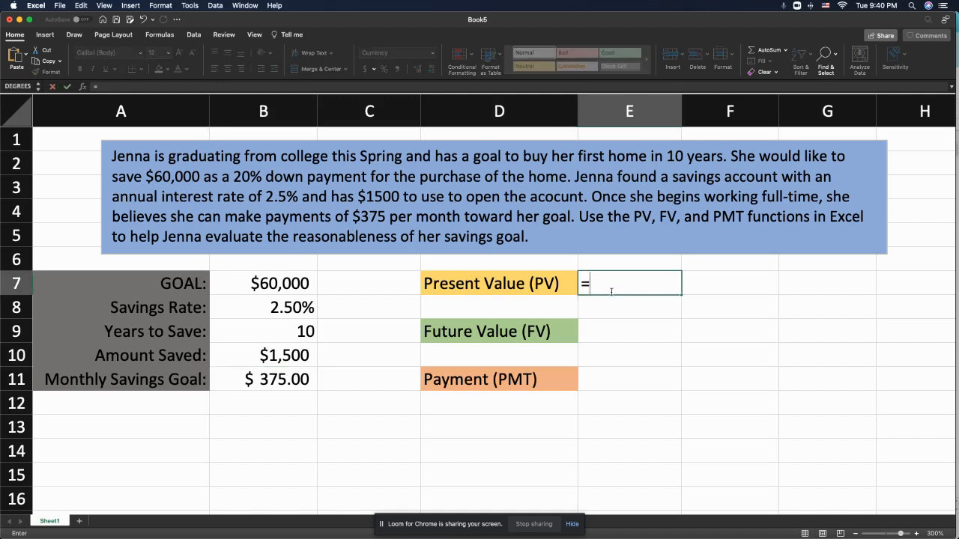
type("pv")
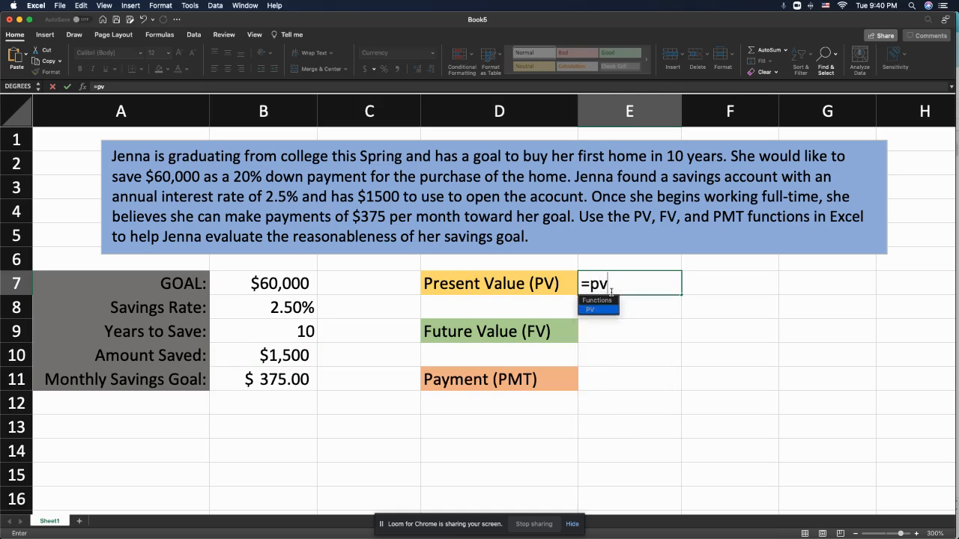
double_click(591, 310)
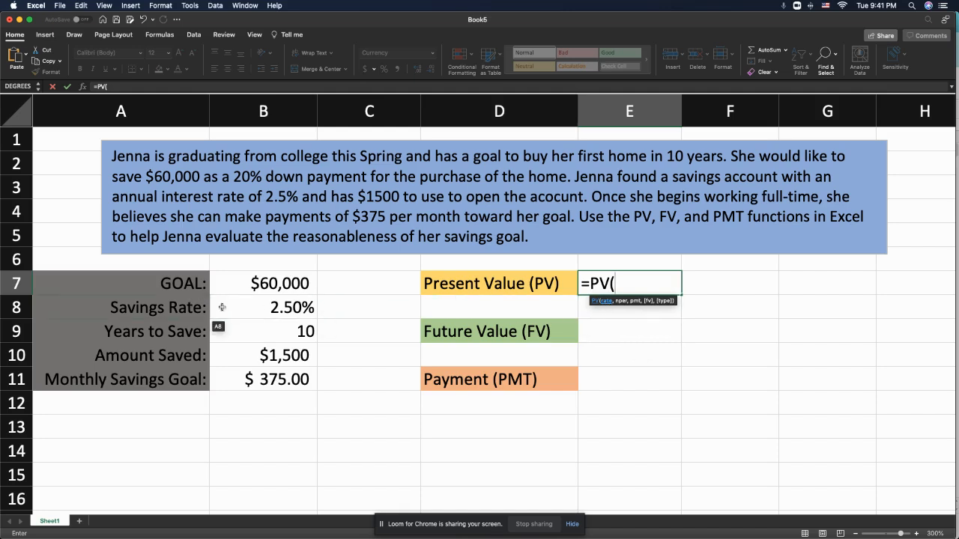
left_click(274, 314)
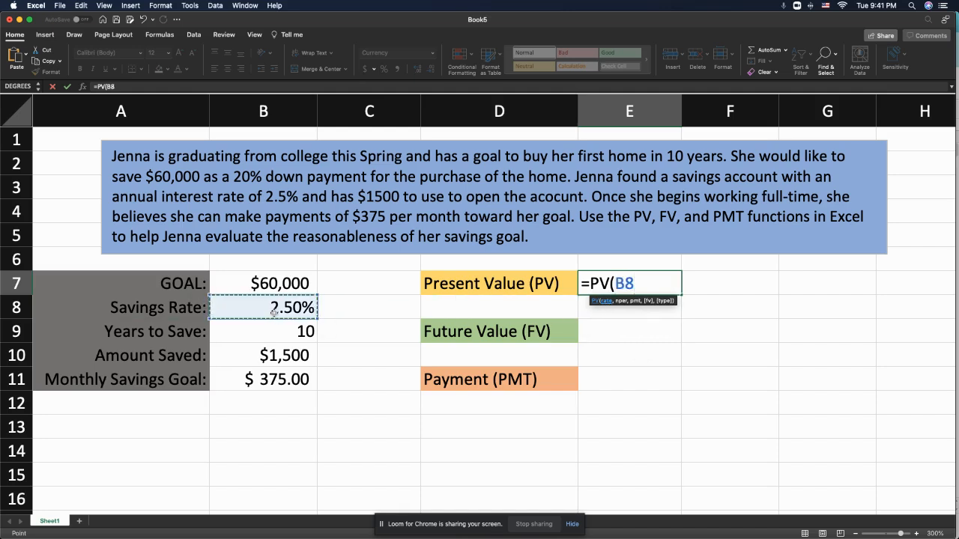
type("/12")
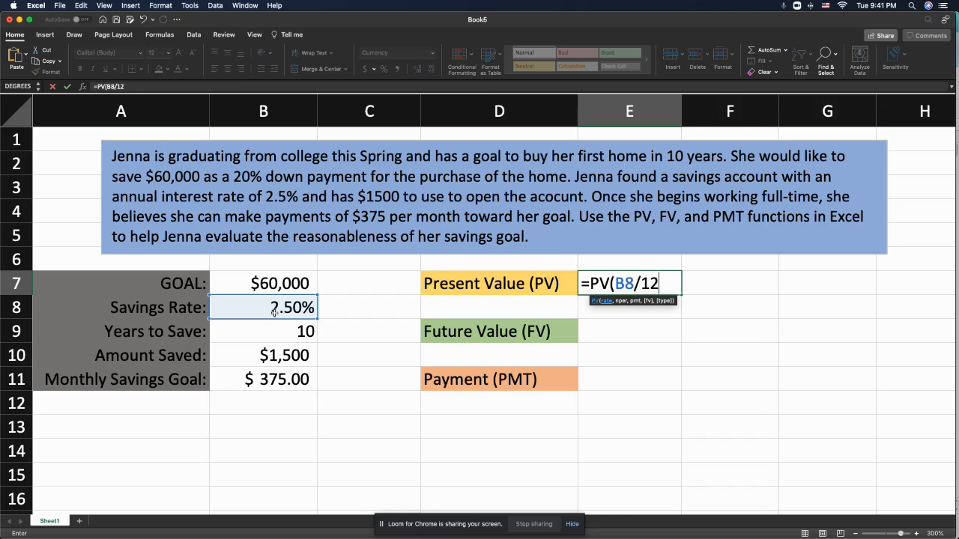
type(",")
left_click(304, 331)
type("*")
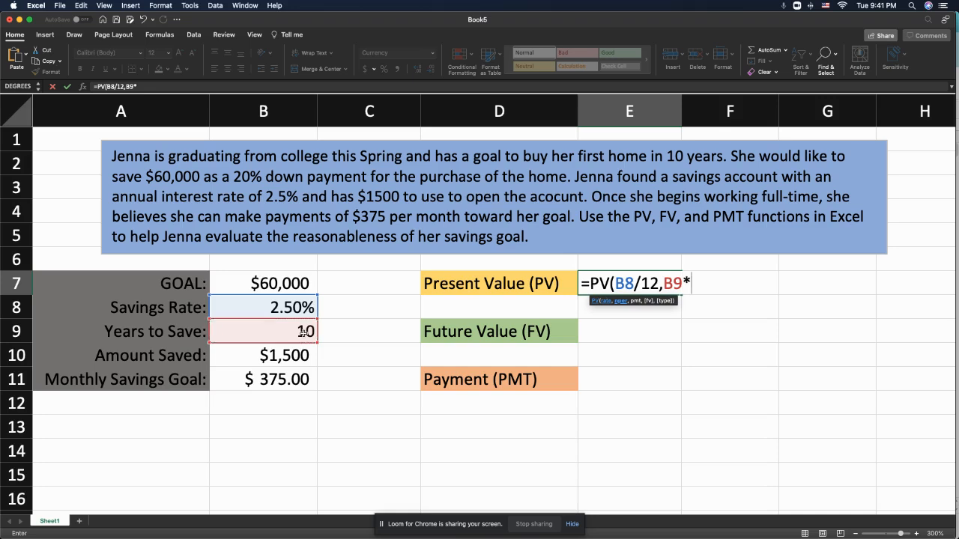
type("12,")
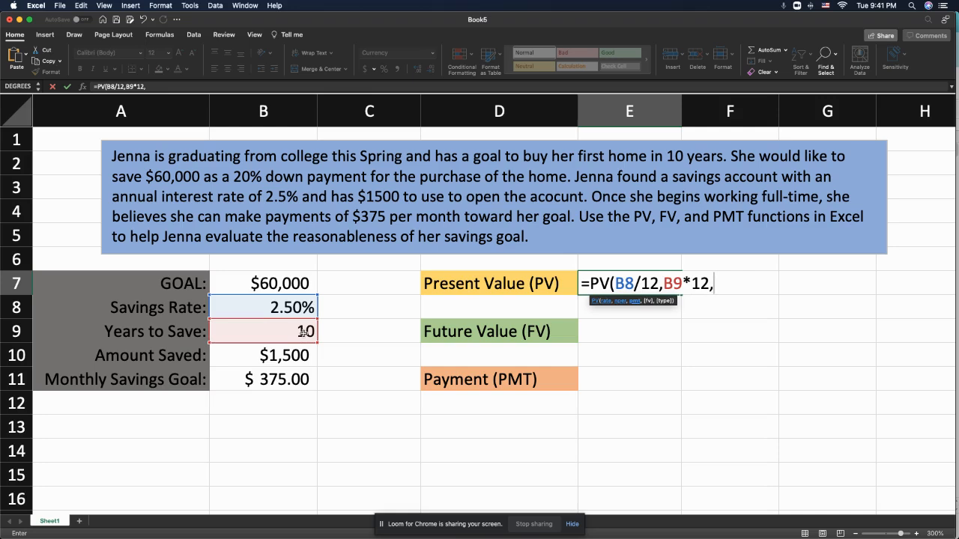
- Complete the E7 PV formula with -B11 as the payment and B7 as the future value, and check the saved and monthly amounts
type("-")
left_click(279, 383)
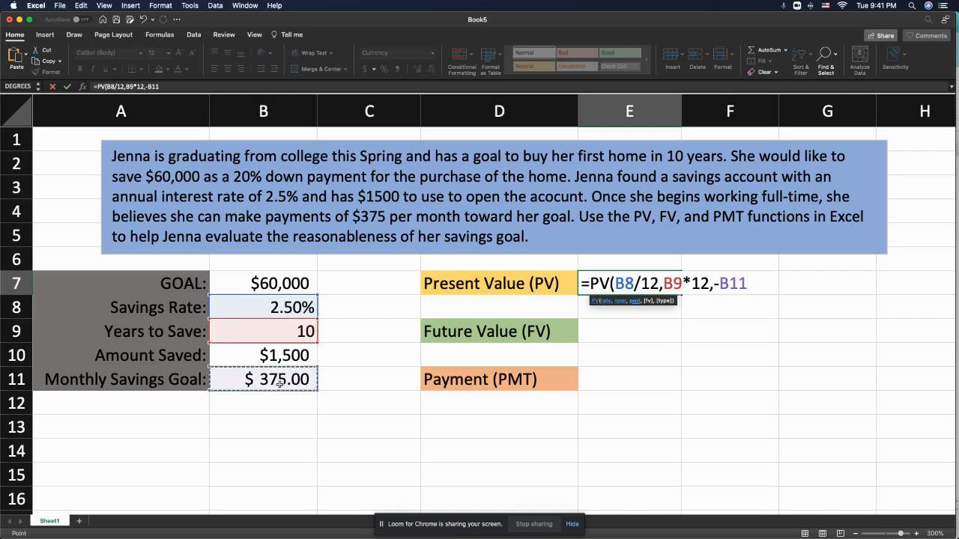
type(",")
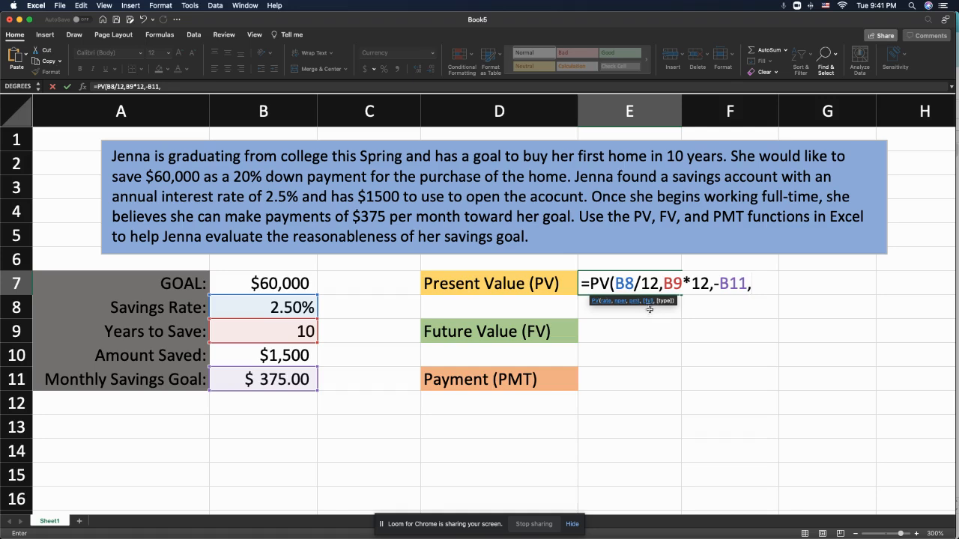
left_click(280, 283)
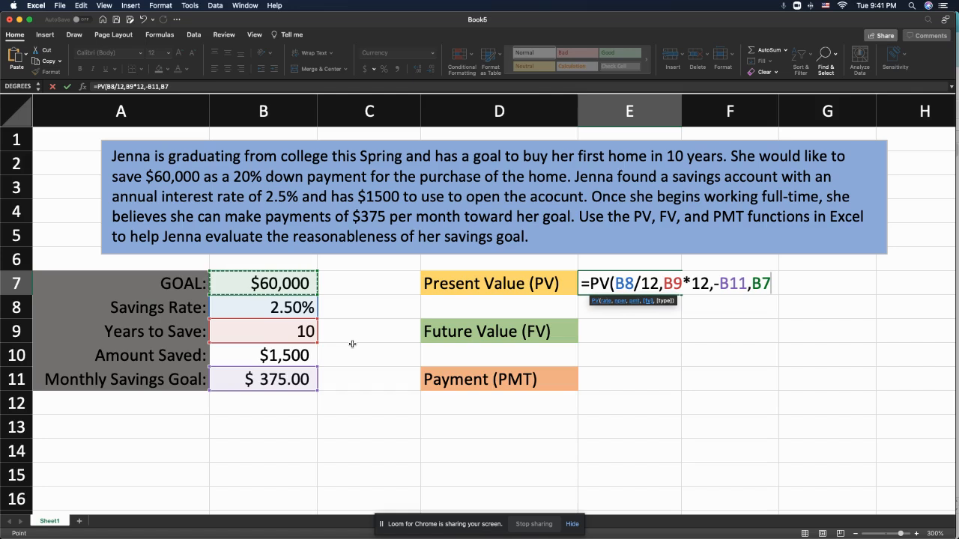
type(")")
key("Return")
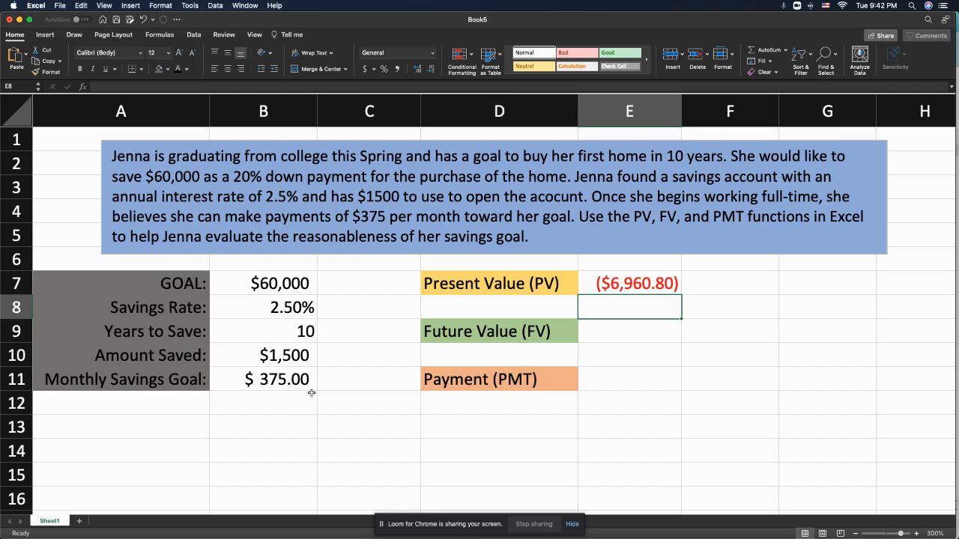
left_click(296, 357)
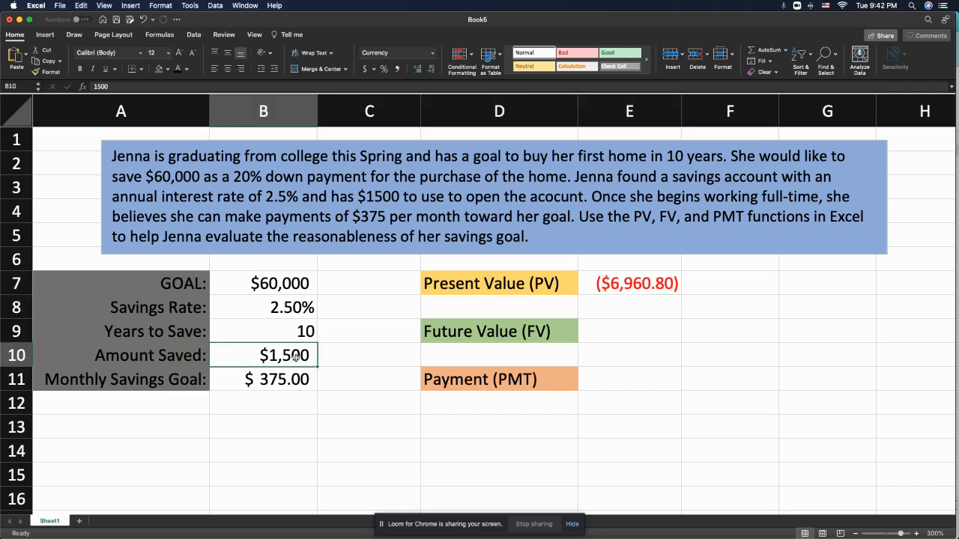
left_click(294, 384)
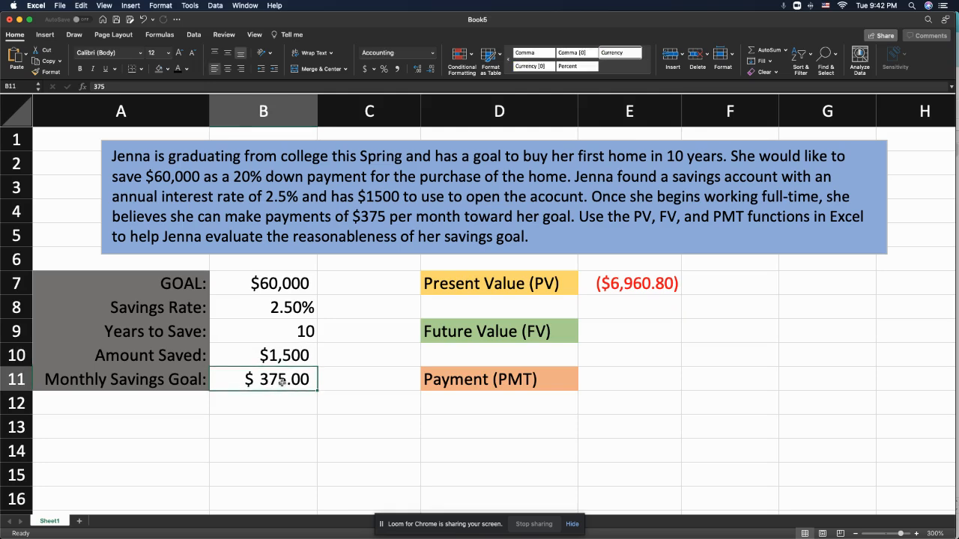
- Start an FV formula in E9 with B8/12 as the monthly rate and B9*12 as the number of periods
left_click(613, 331)
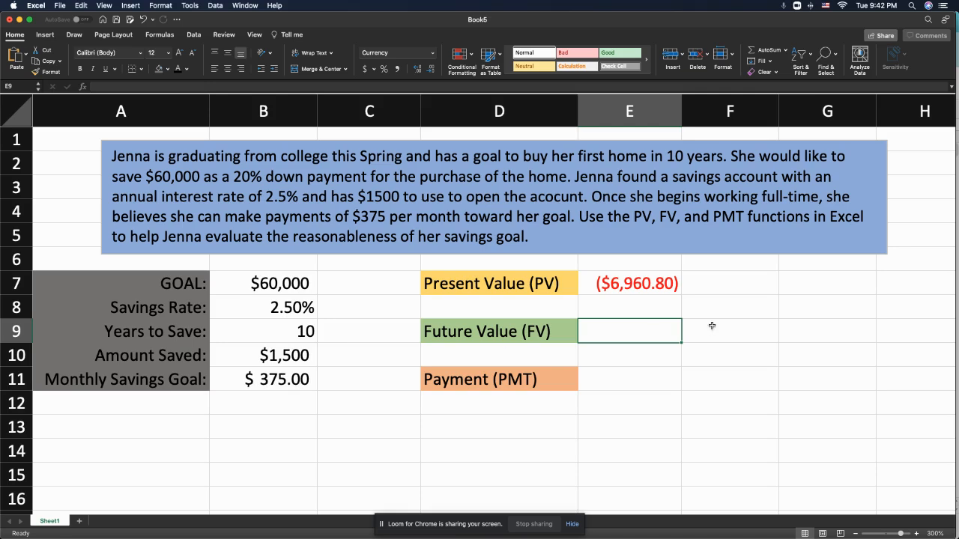
type("=fv")
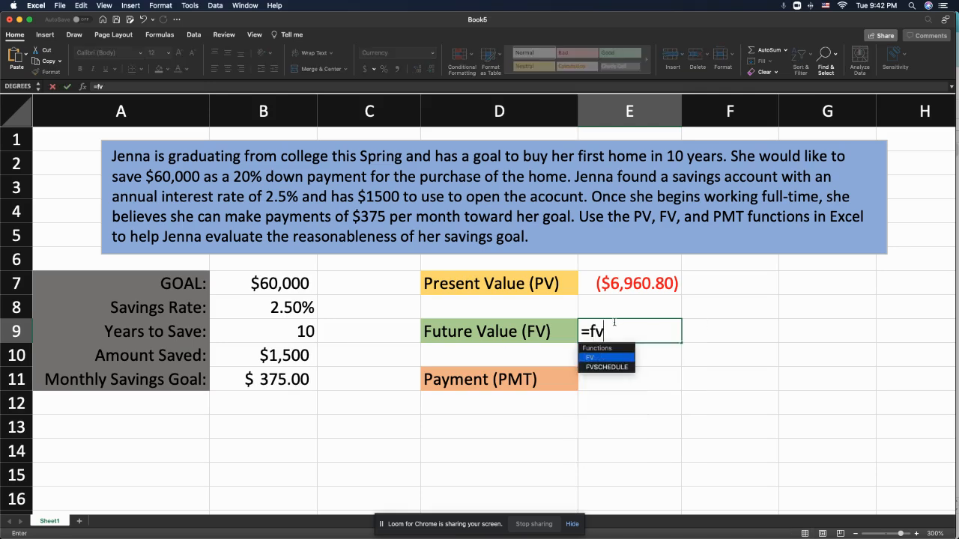
type("(")
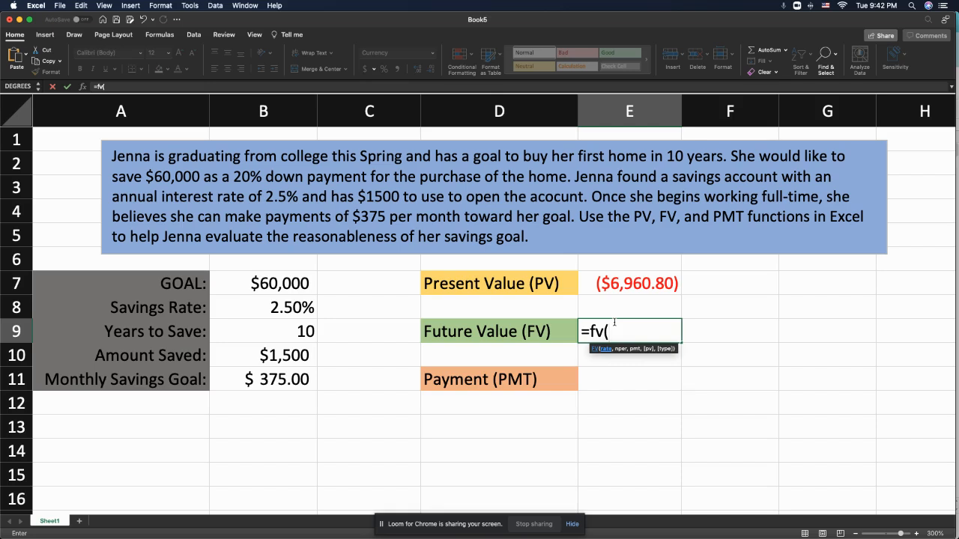
left_click(292, 316)
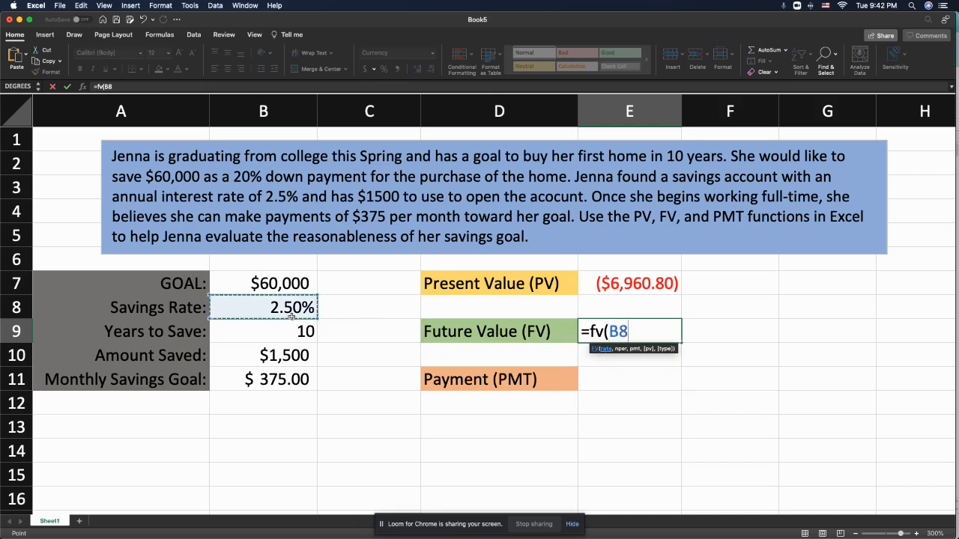
type("/")
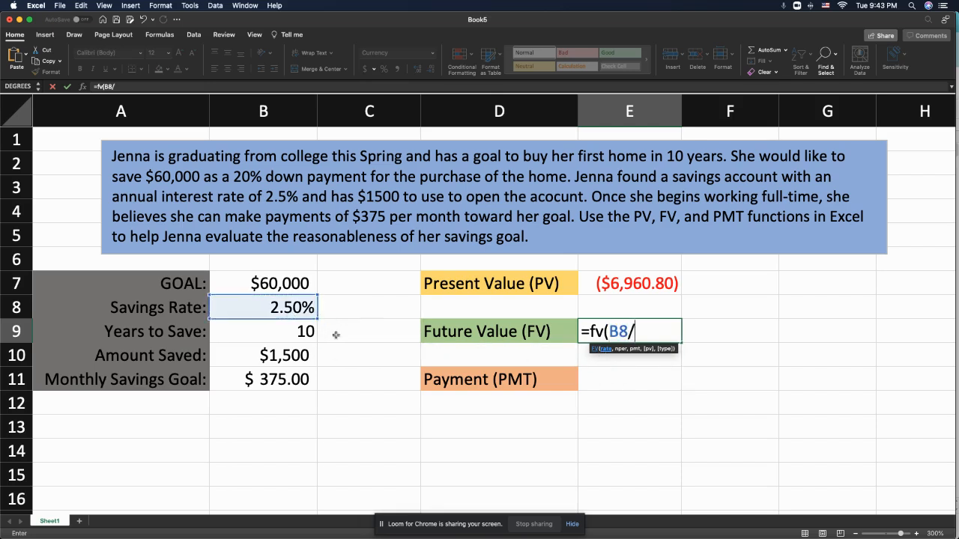
type("12,")
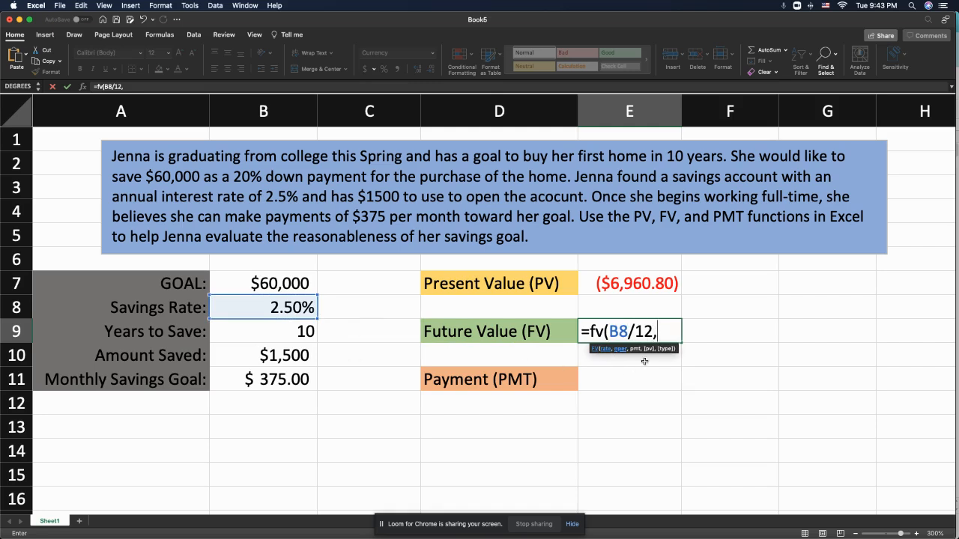
left_click(282, 340)
type("*1")
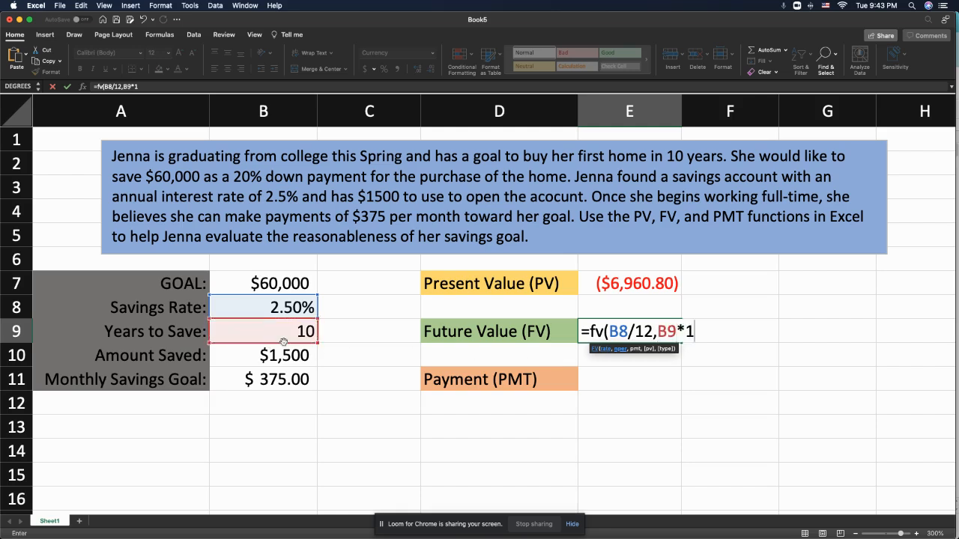
type("2,")
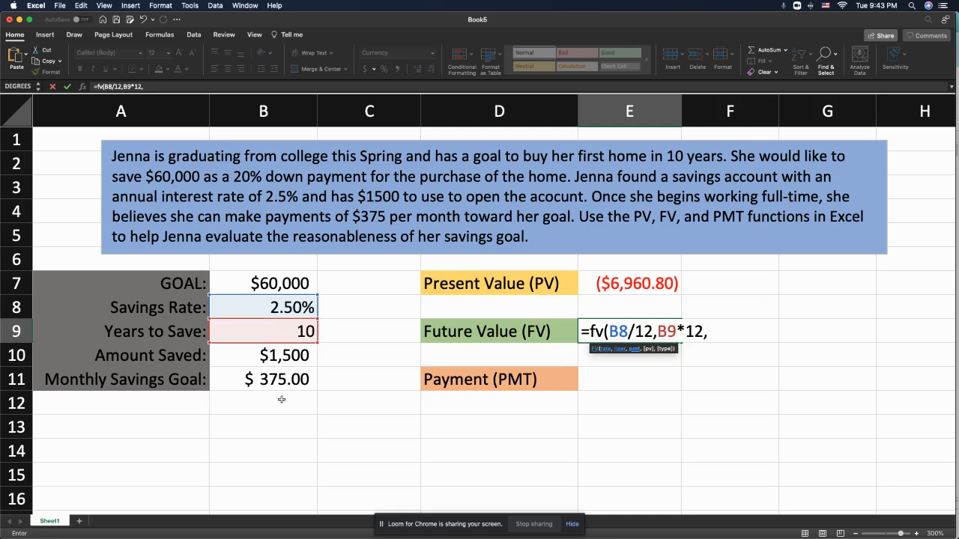
type("-")
- Complete the E9 FV formula with -B11 as the payment and -B10 as the present value
left_click(283, 382)
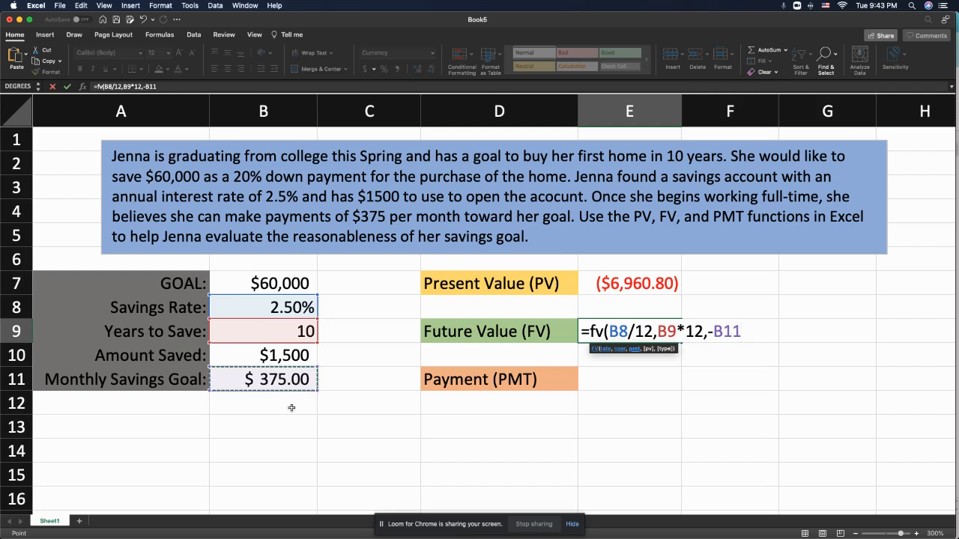
type(",")
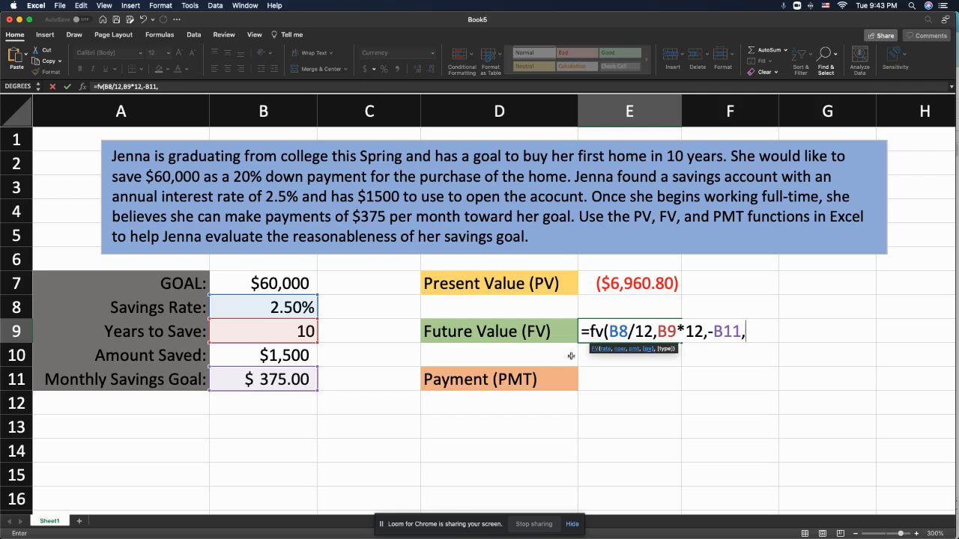
type("-")
left_click(286, 361)
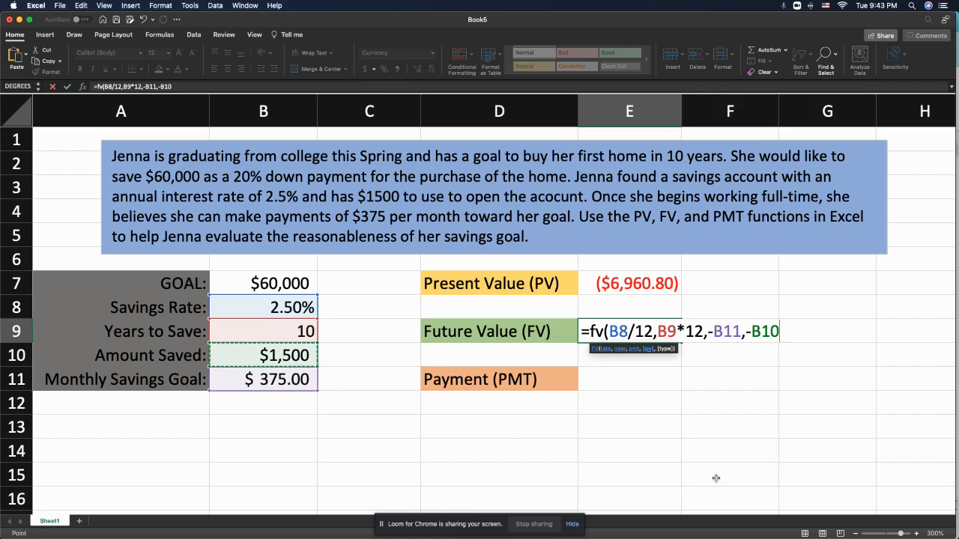
type(")")
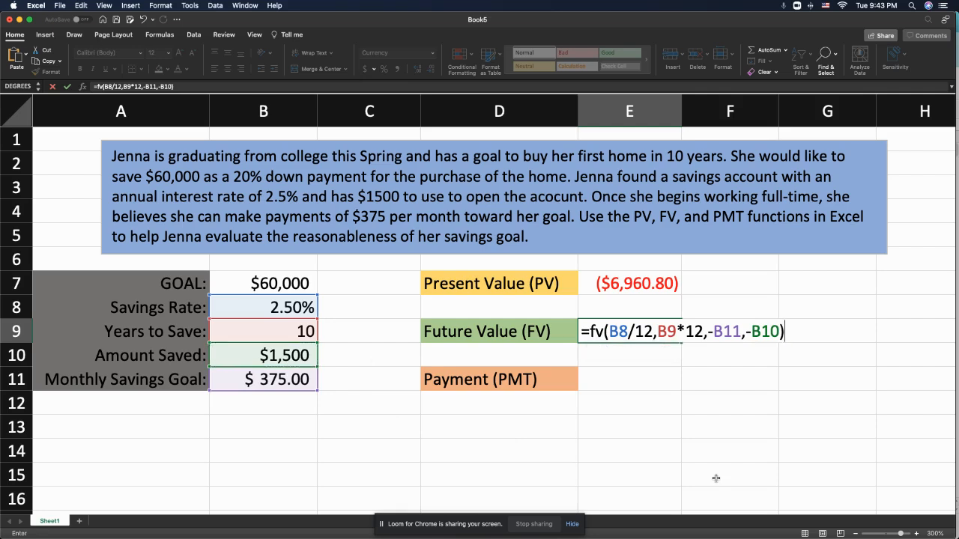
key("Return")
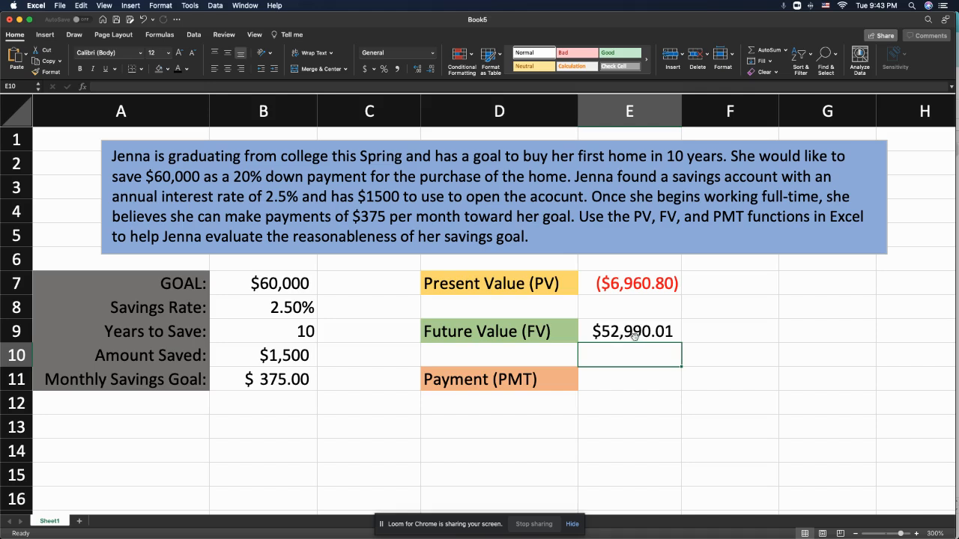
- Start a PMT formula in E11 with B8/12 as the monthly rate and B9*12 as the number of periods
left_click(598, 380)
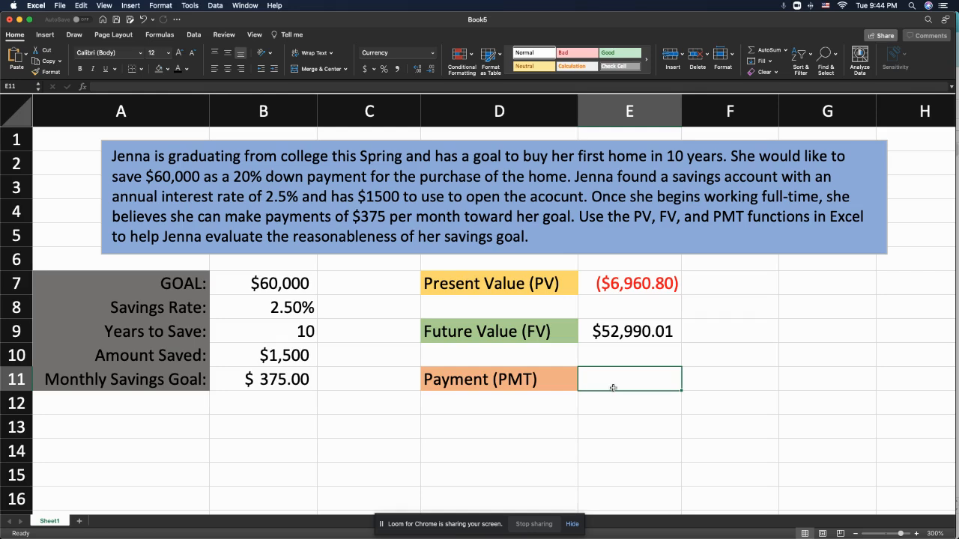
type("=pmt")
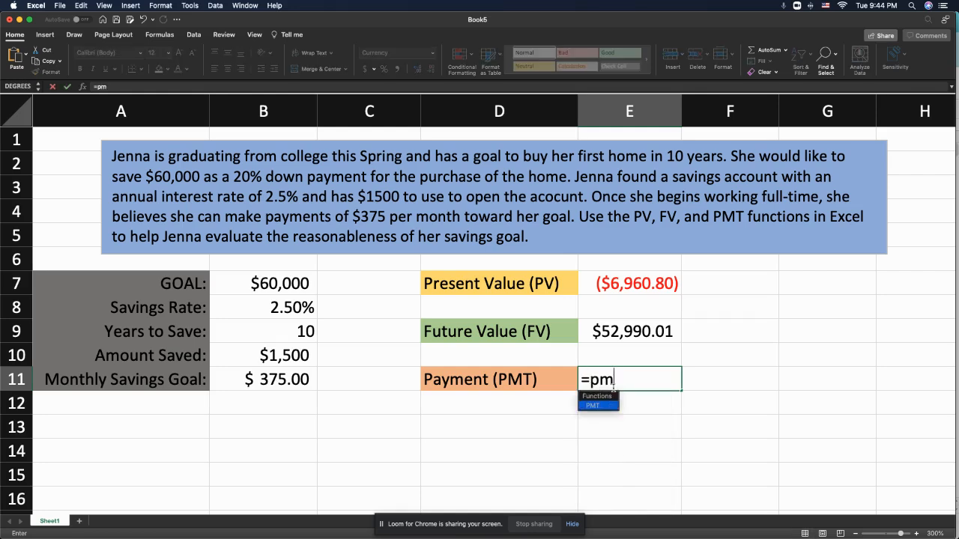
double_click(588, 406)
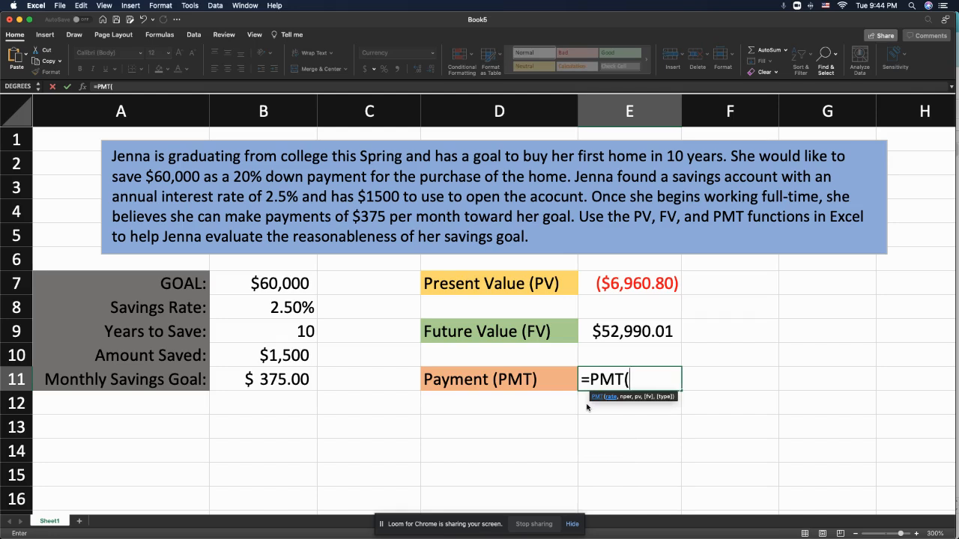
left_click(276, 313)
type("/12")
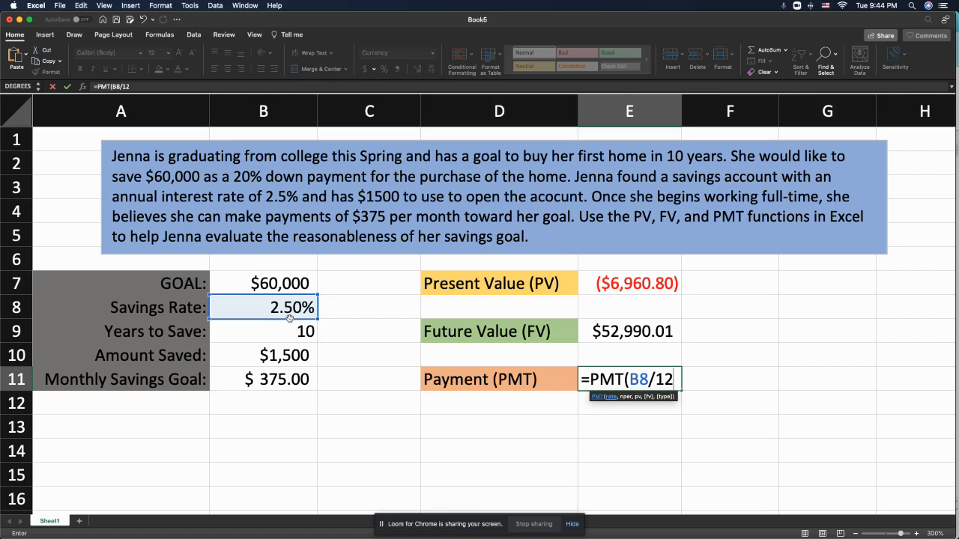
type(",")
left_click(288, 335)
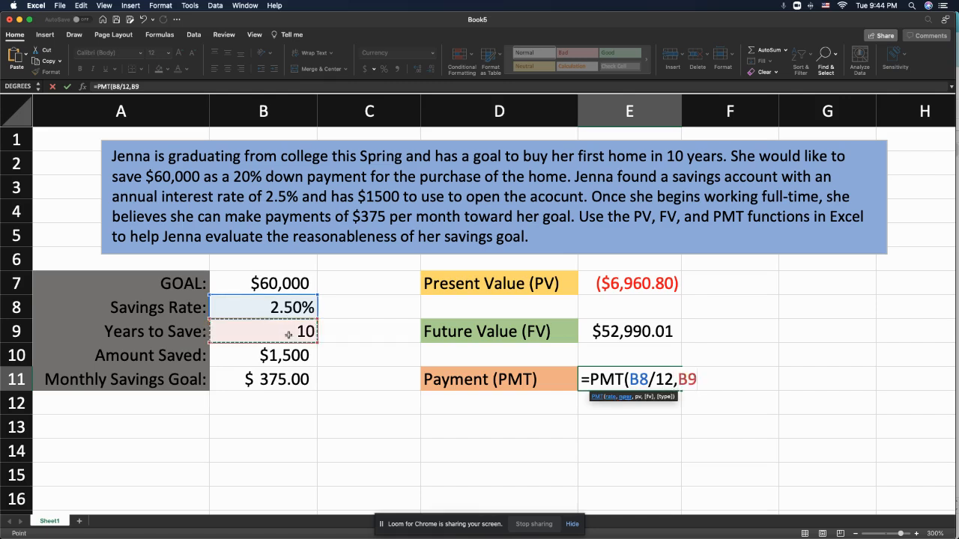
type("*12")
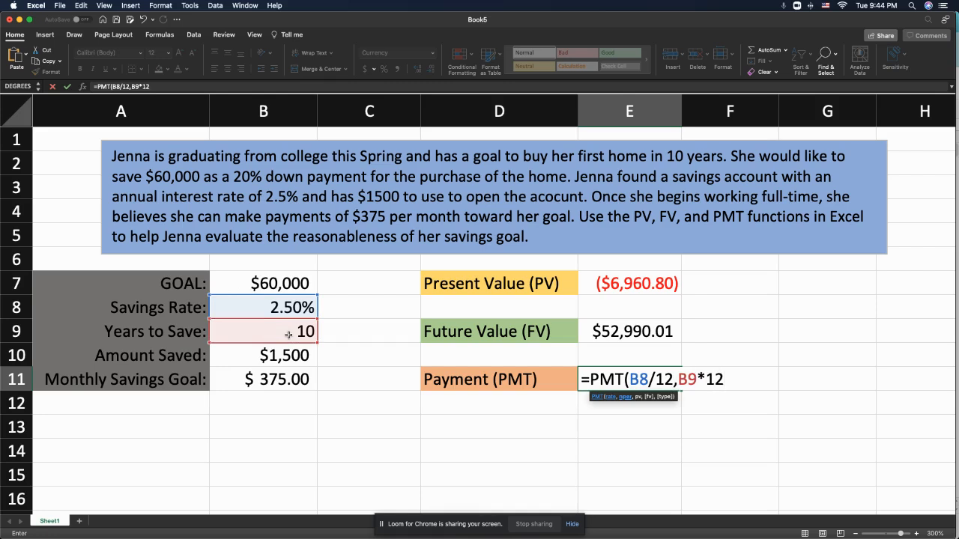
type(",")
- Complete the E11 PMT formula with -B10 as the present value and B7 as the future value, and review its cell references
type("-")
left_click(275, 355)
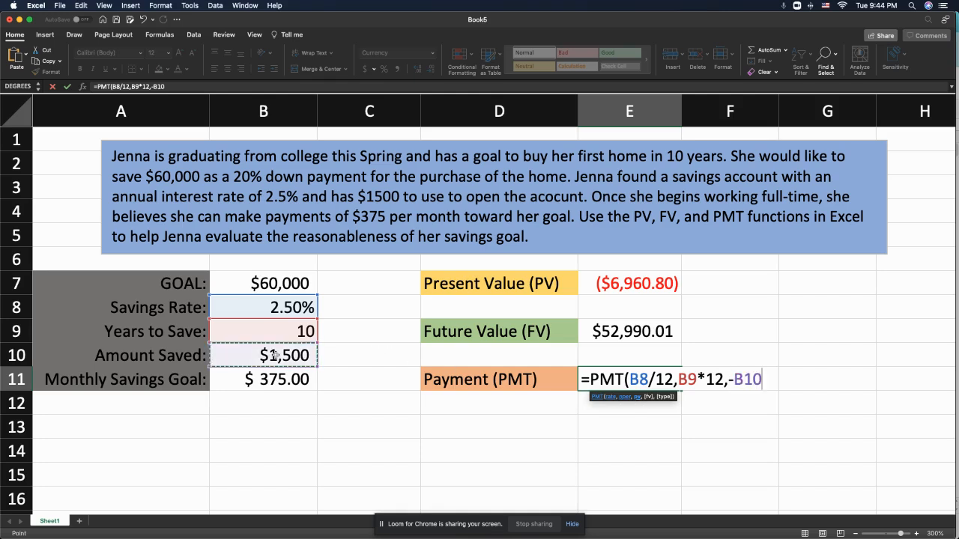
type(",")
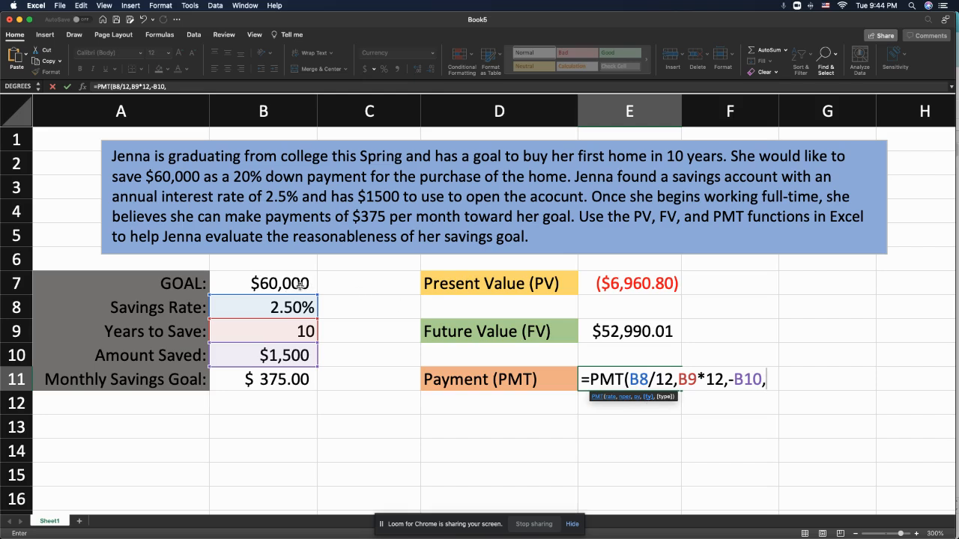
left_click(281, 285)
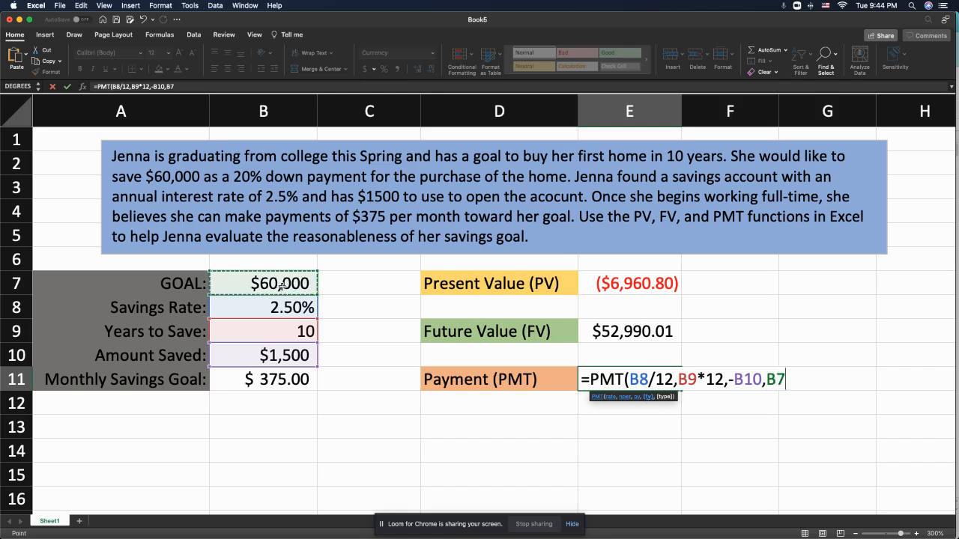
type(")")
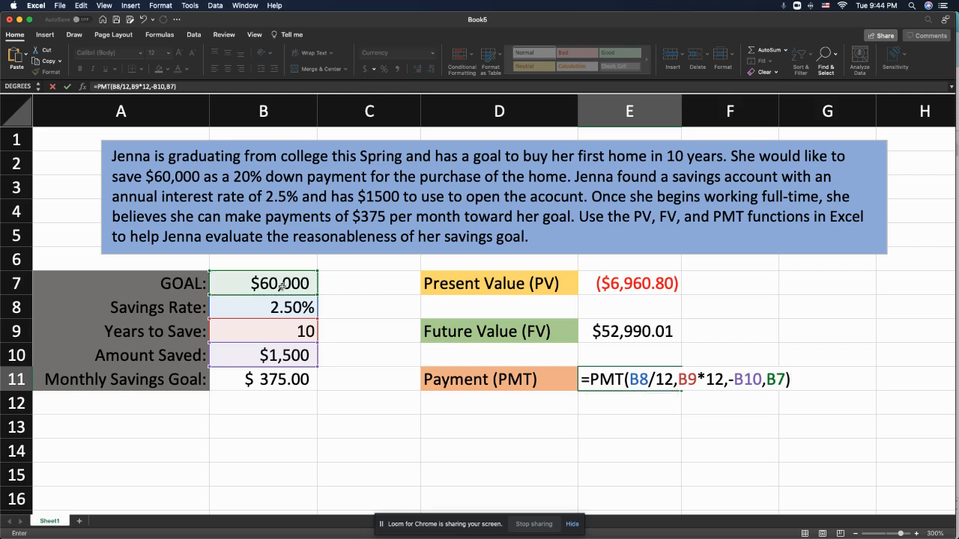
key("Return")
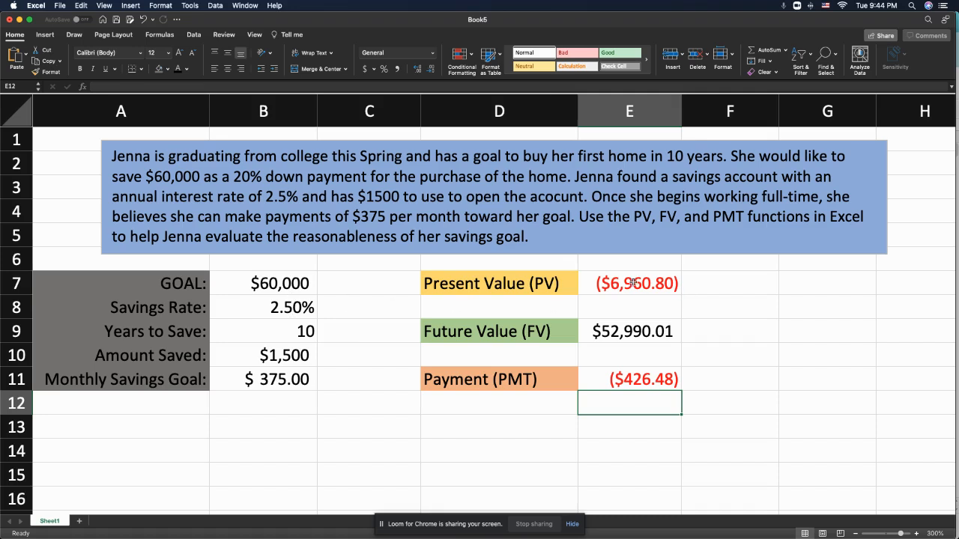
left_click(625, 379)
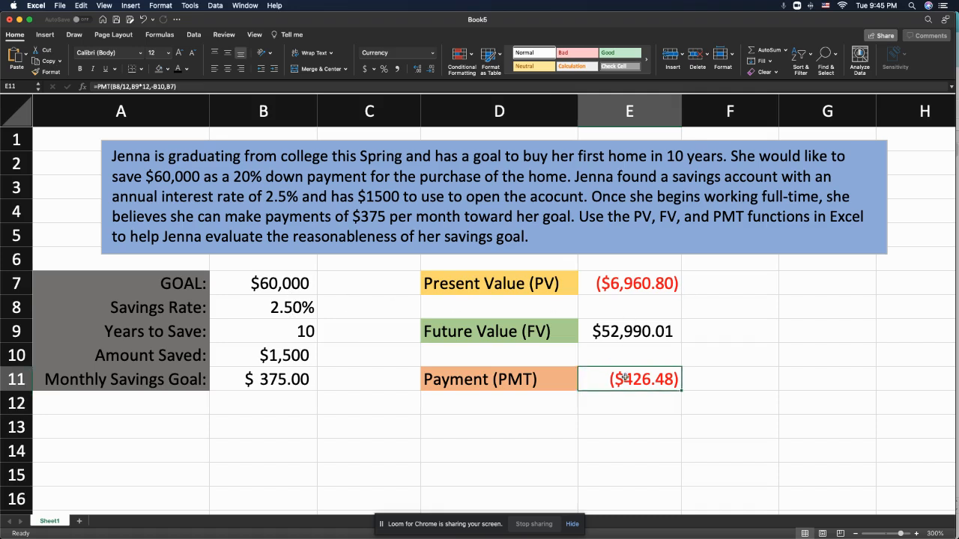
double_click(625, 379)
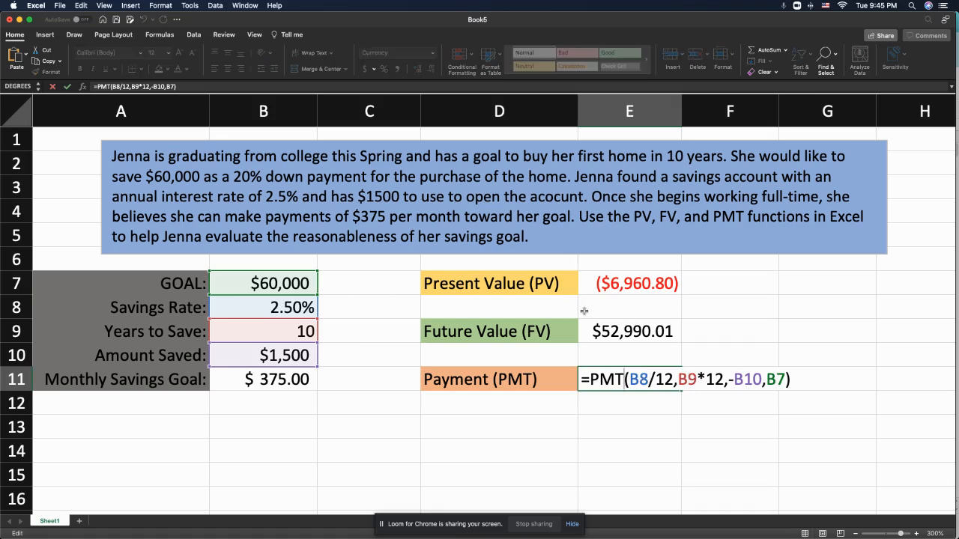
key("Return")
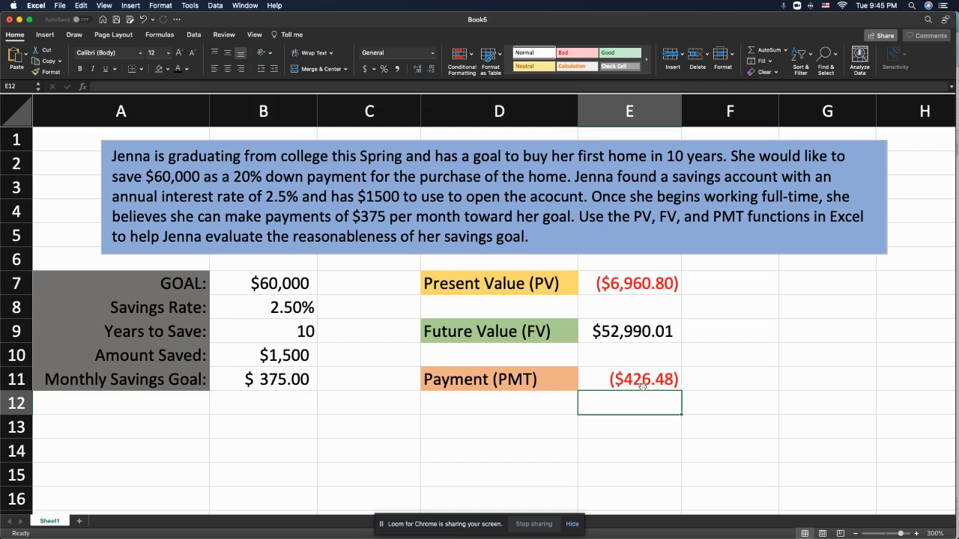
- Set the monthly savings goal in B11 to 427 and check the amount saved and monthly savings cells
left_click(293, 381)
type("427")
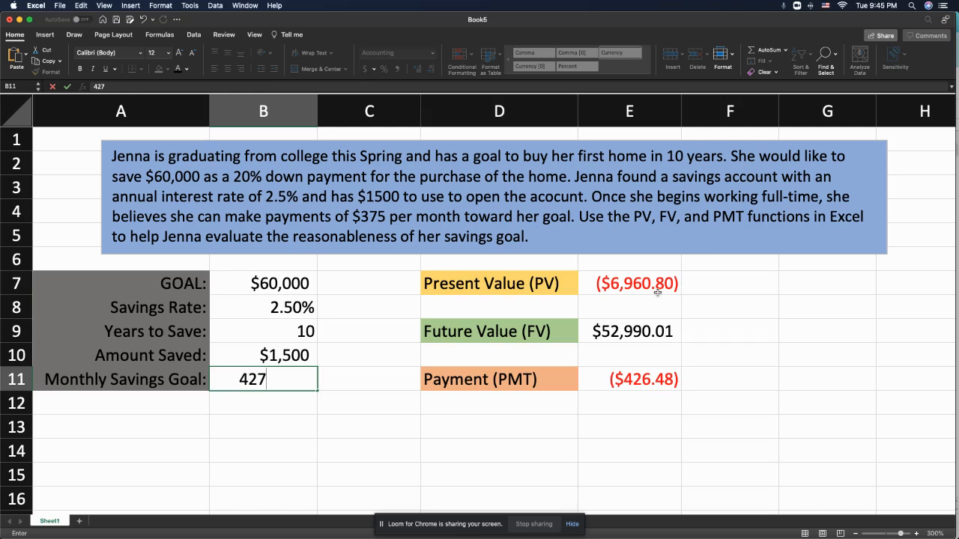
key("Return")
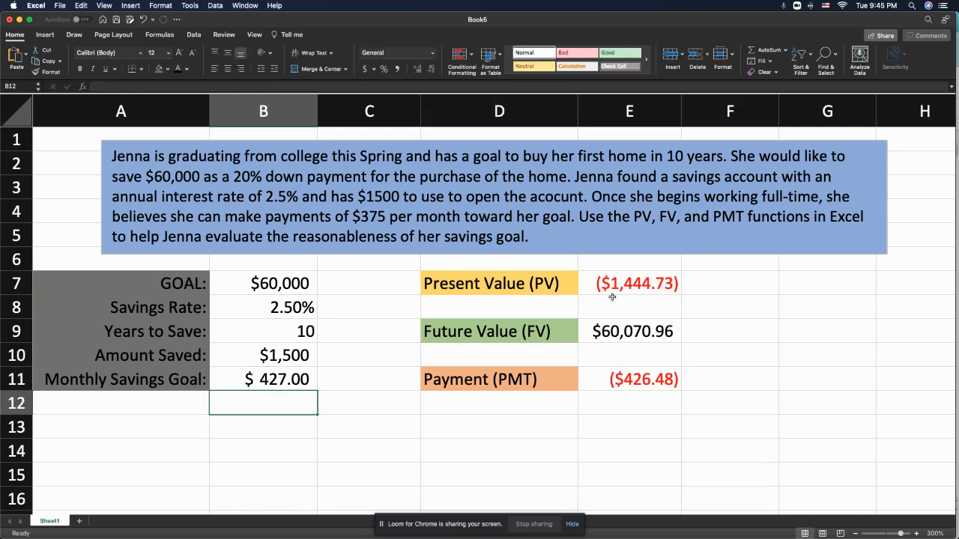
left_click(297, 361)
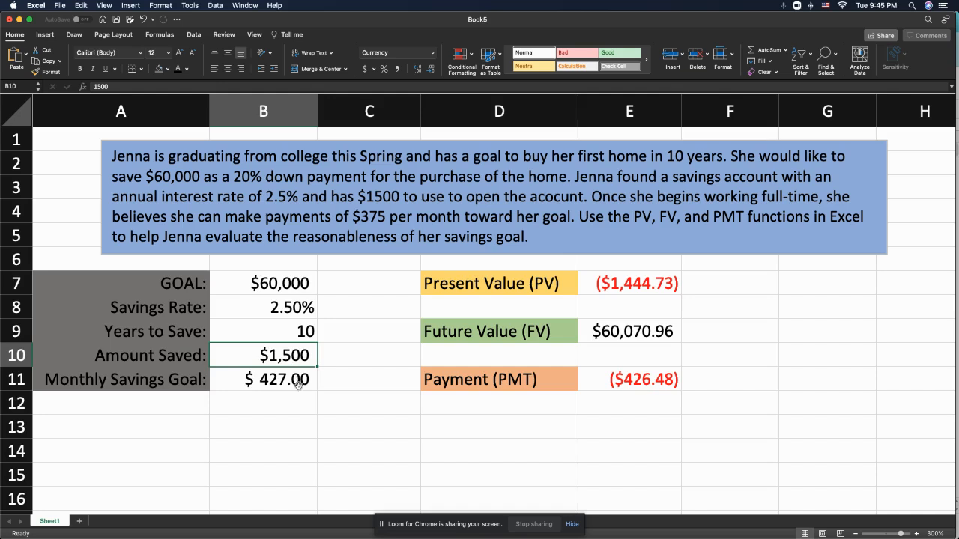
left_click(298, 382)
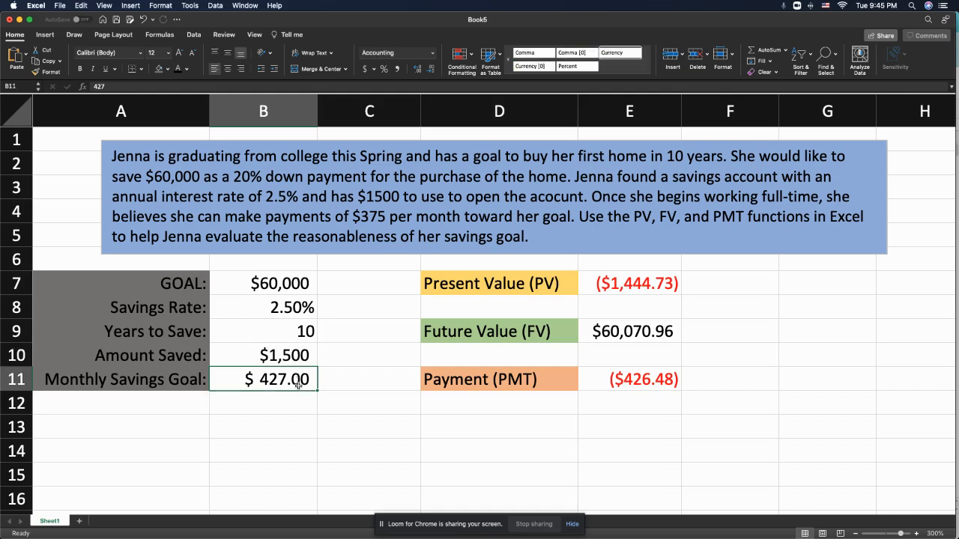